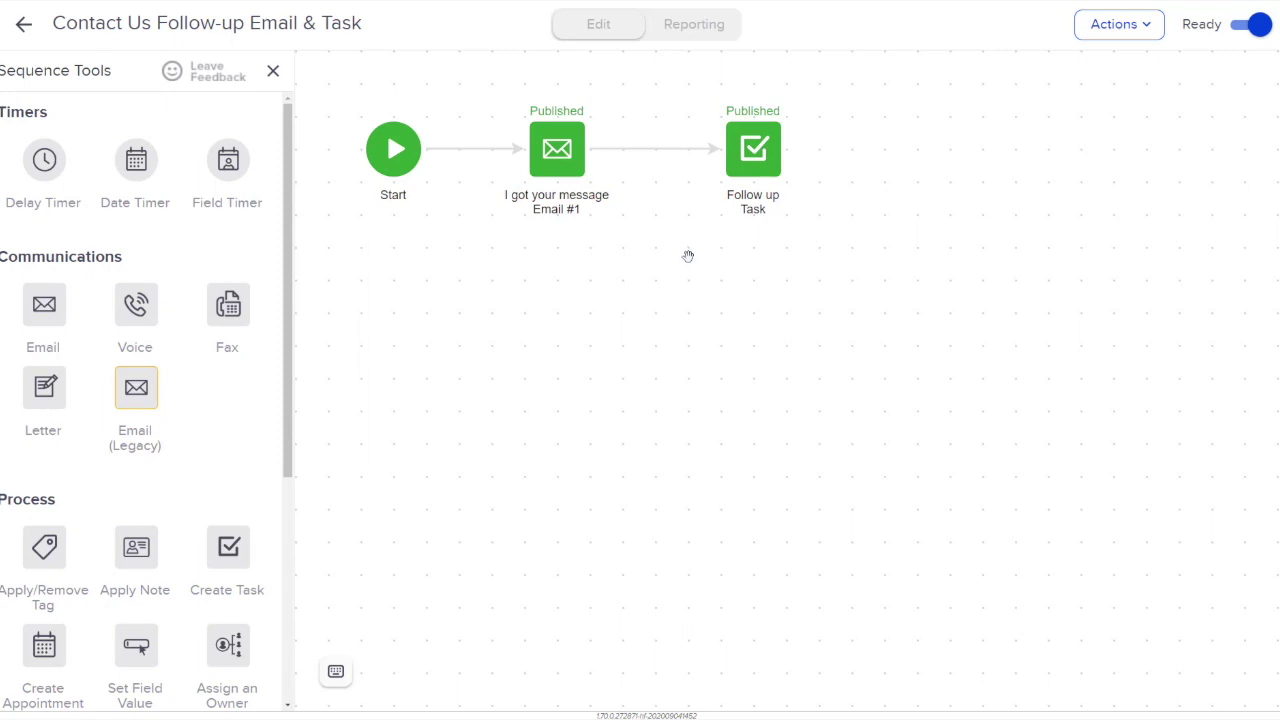
# Review the Follow up Task settings in the Contact Us Follow-up sequence and return to the campaign overview
pyautogui.click(798, 190)
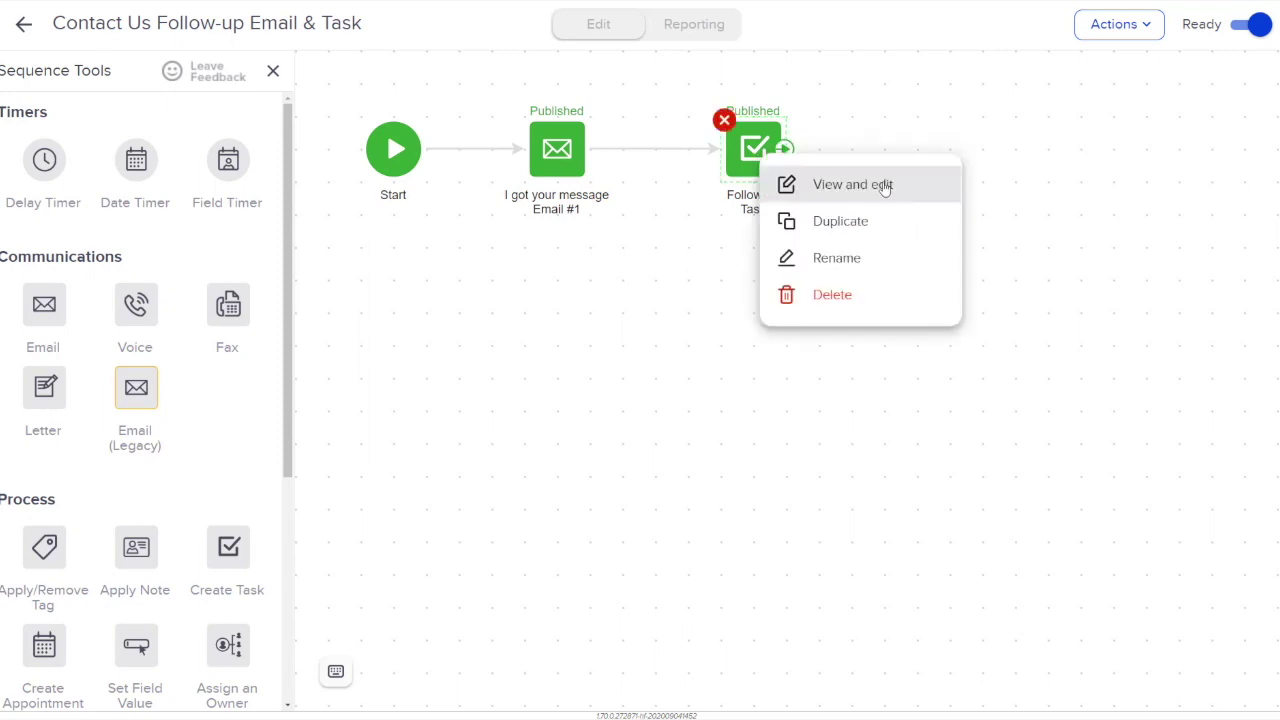
pyautogui.click(853, 184)
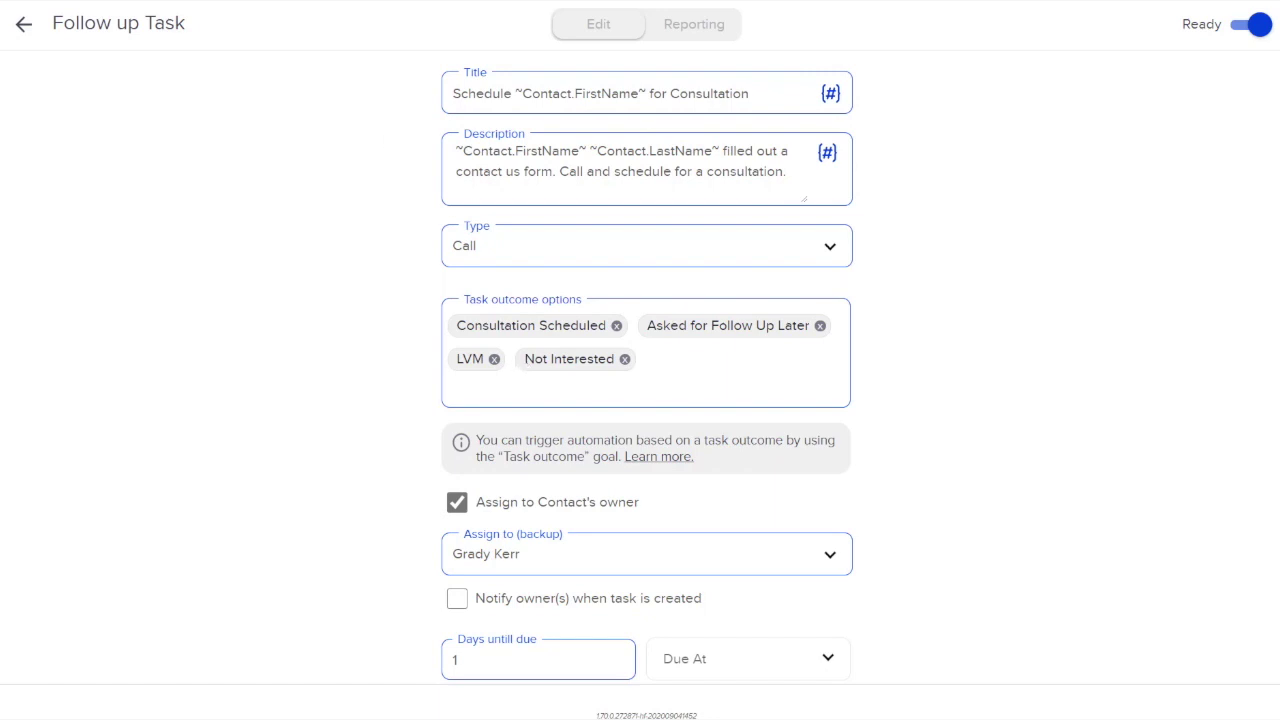
pyautogui.click(22, 28)
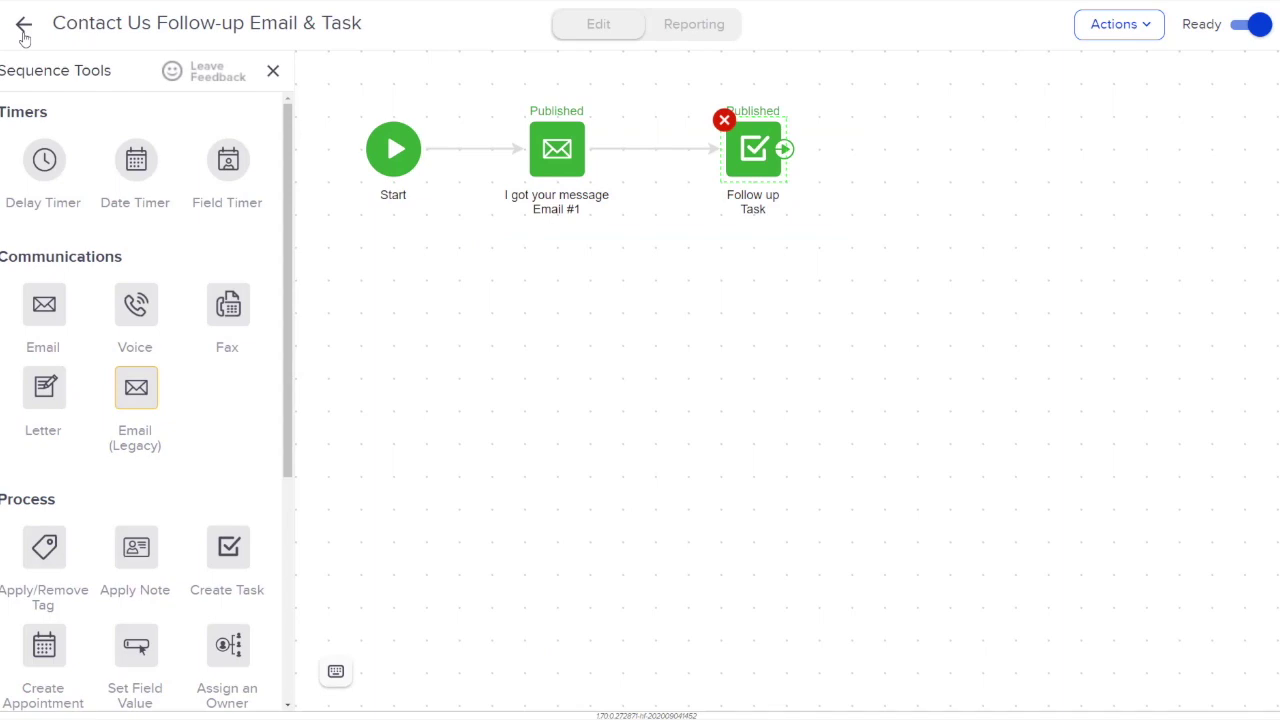
pyautogui.click(23, 28)
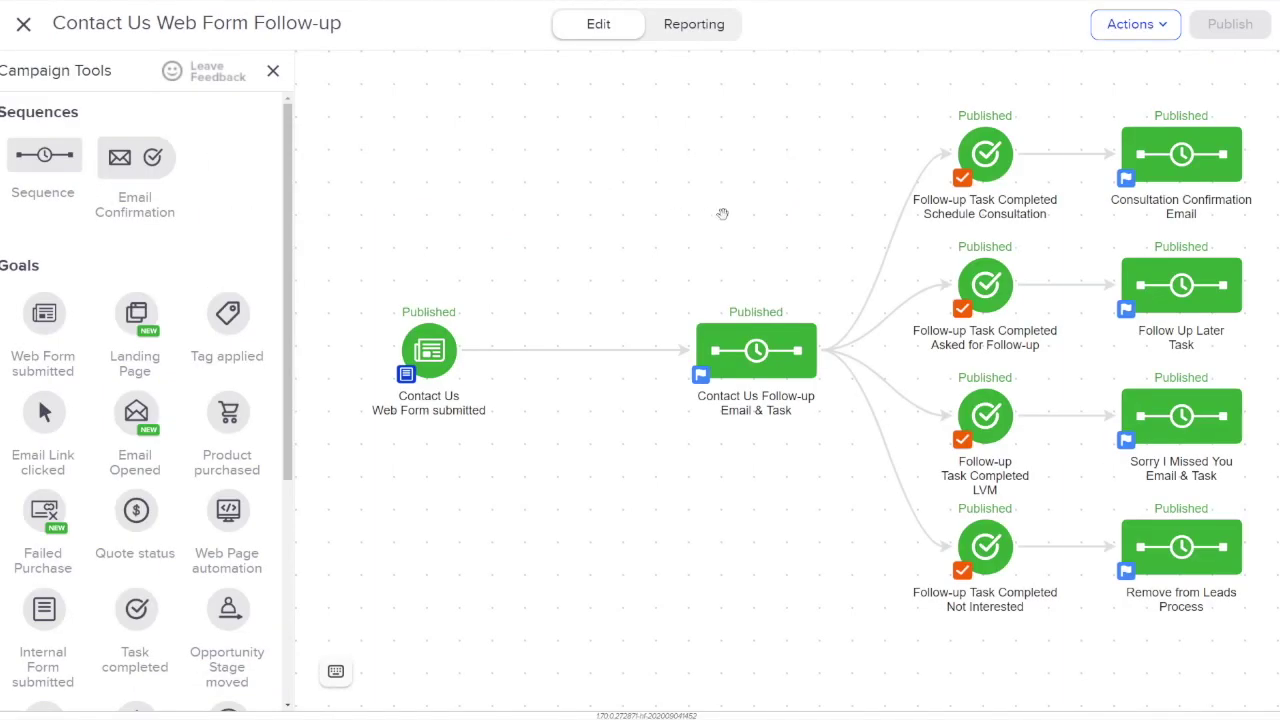
# Review the task outcome condition of the Schedule Consultation goal and close it
pyautogui.rightClick(989, 160)
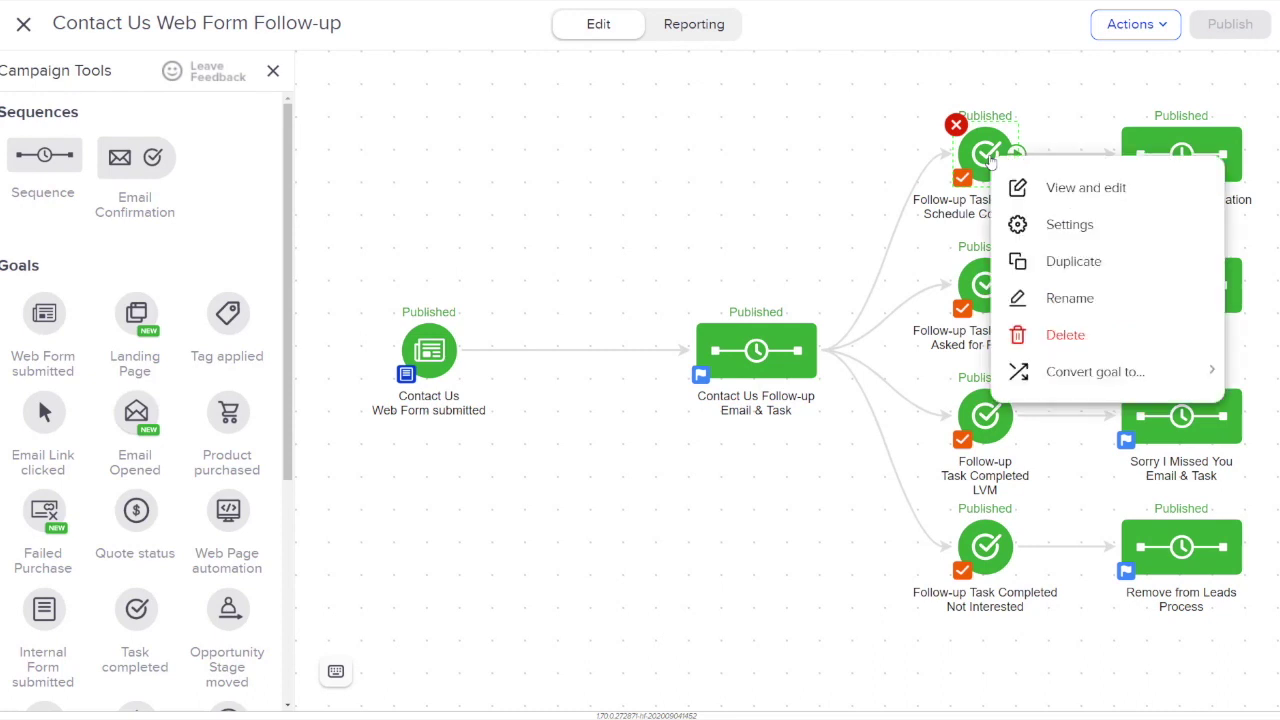
pyautogui.click(1150, 193)
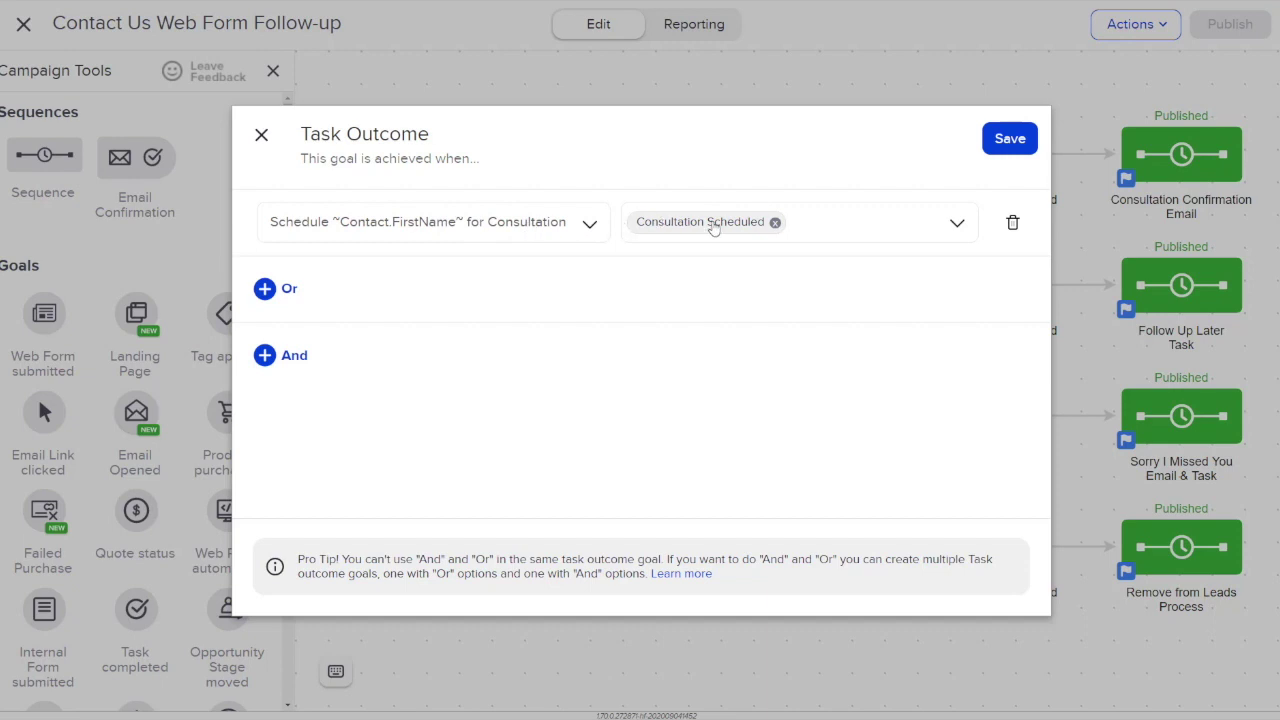
pyautogui.click(1082, 174)
pyautogui.rightClick(1182, 168)
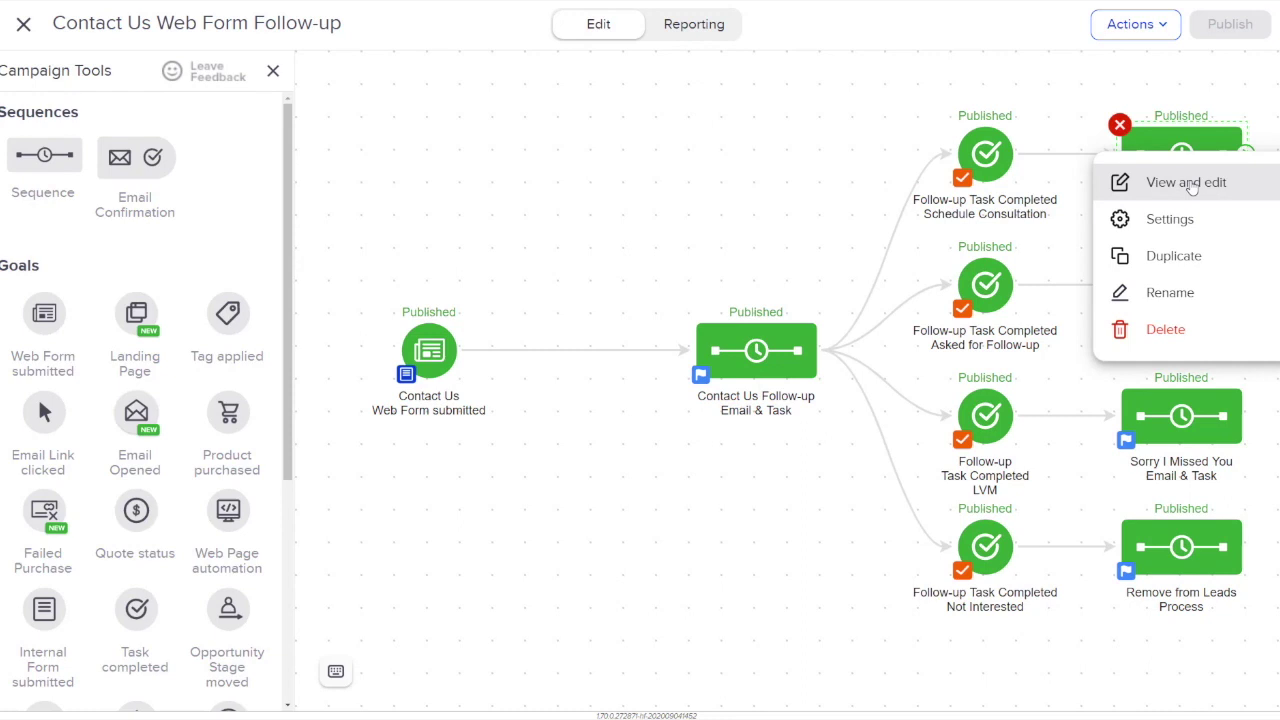
pyautogui.click(1029, 77)
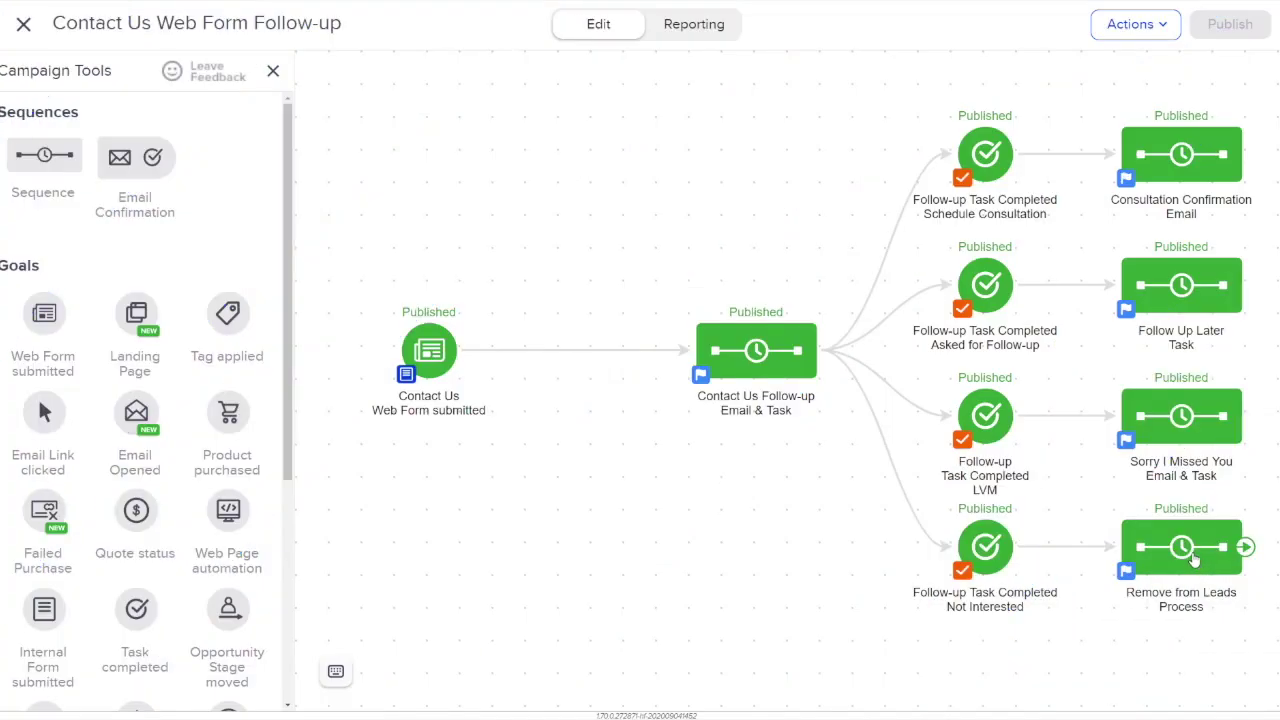
# In the Remove from Leads Process sequence, set the Add to sequence action to remove contacts from the current sequence when they reach it
pyautogui.click(1185, 550)
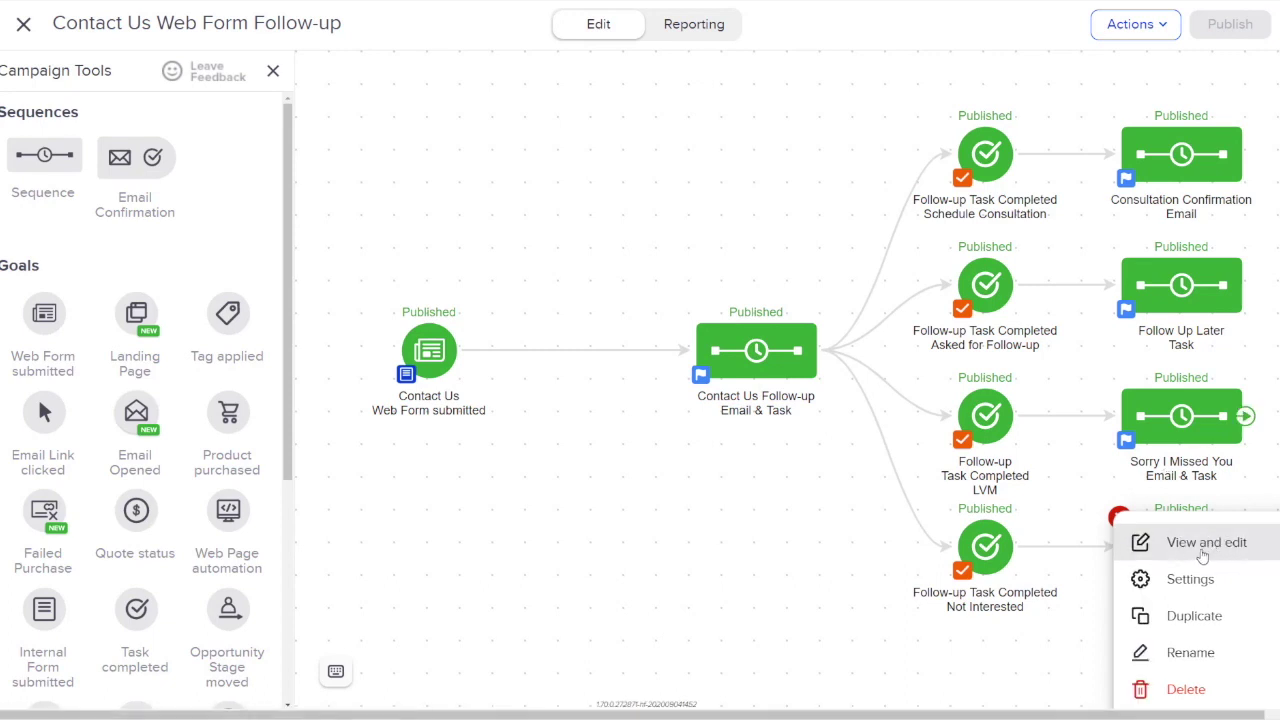
pyautogui.click(1202, 550)
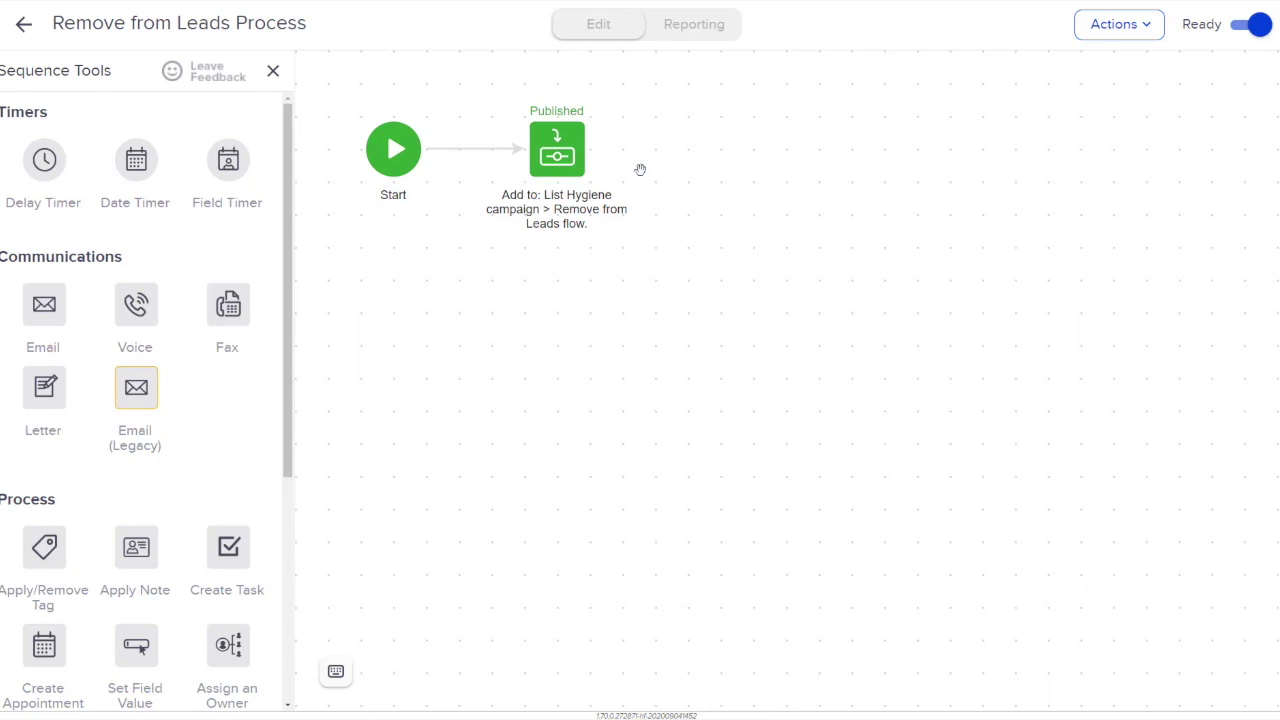
pyautogui.moveTo(586, 170)
pyautogui.click(557, 150)
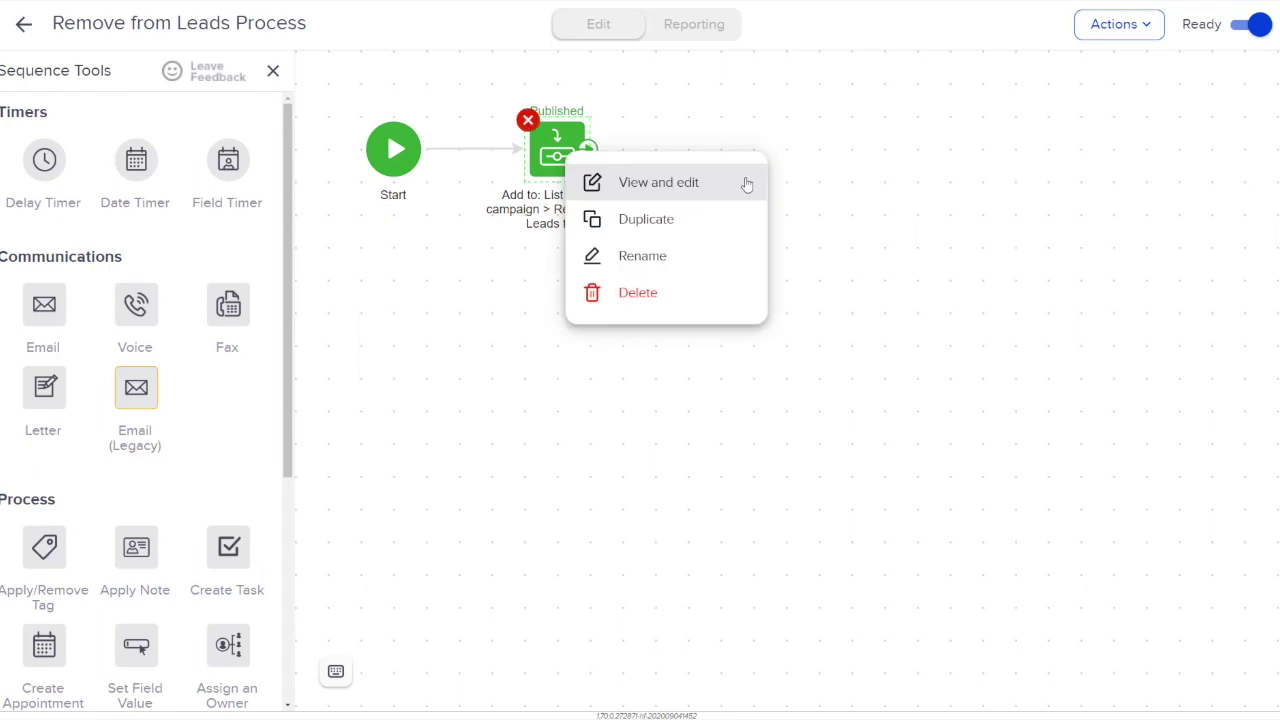
pyautogui.click(746, 184)
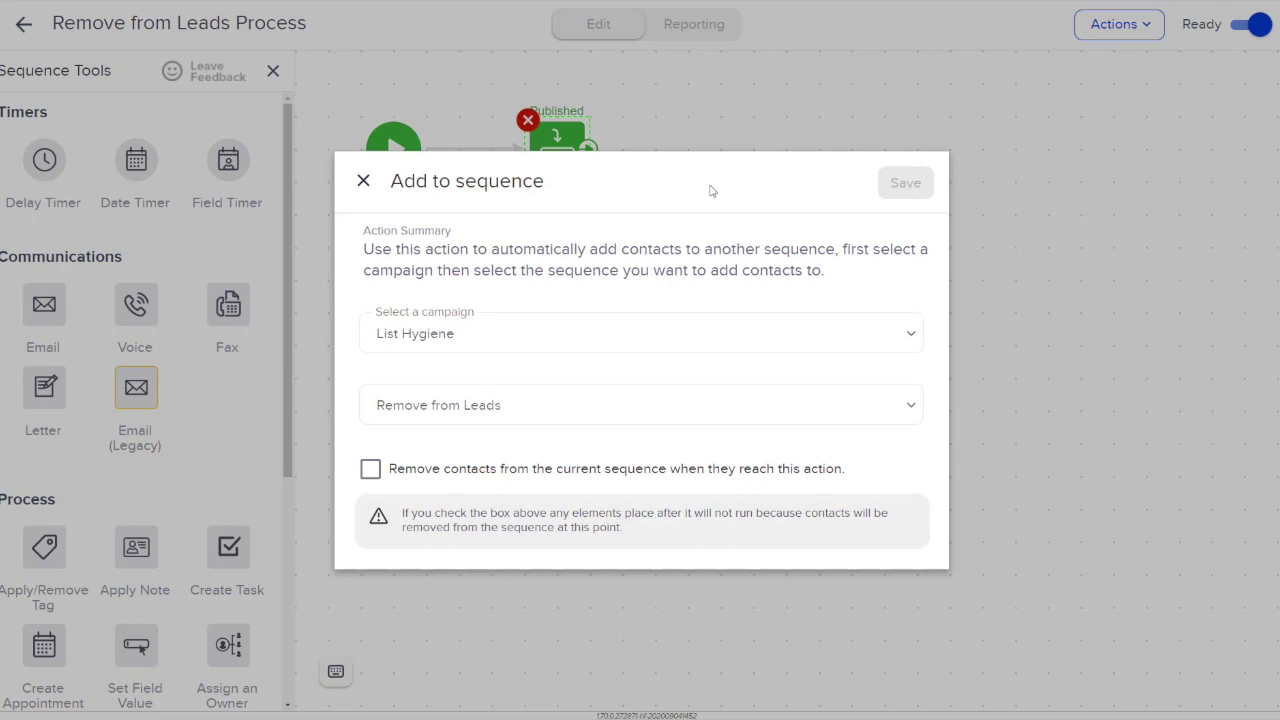
pyautogui.click(369, 474)
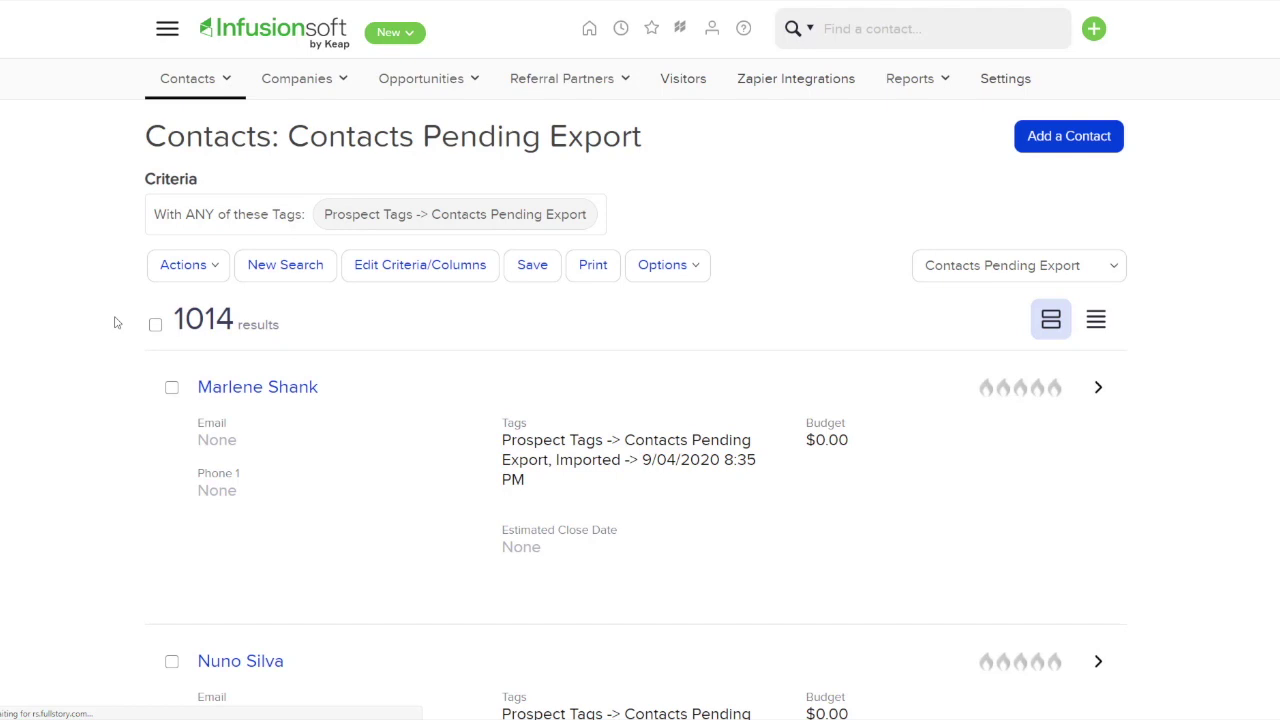
# Select all contacts in the Contacts Pending Export list and open their export settings down to the format and delivery options
pyautogui.click(155, 326)
pyautogui.click(213, 268)
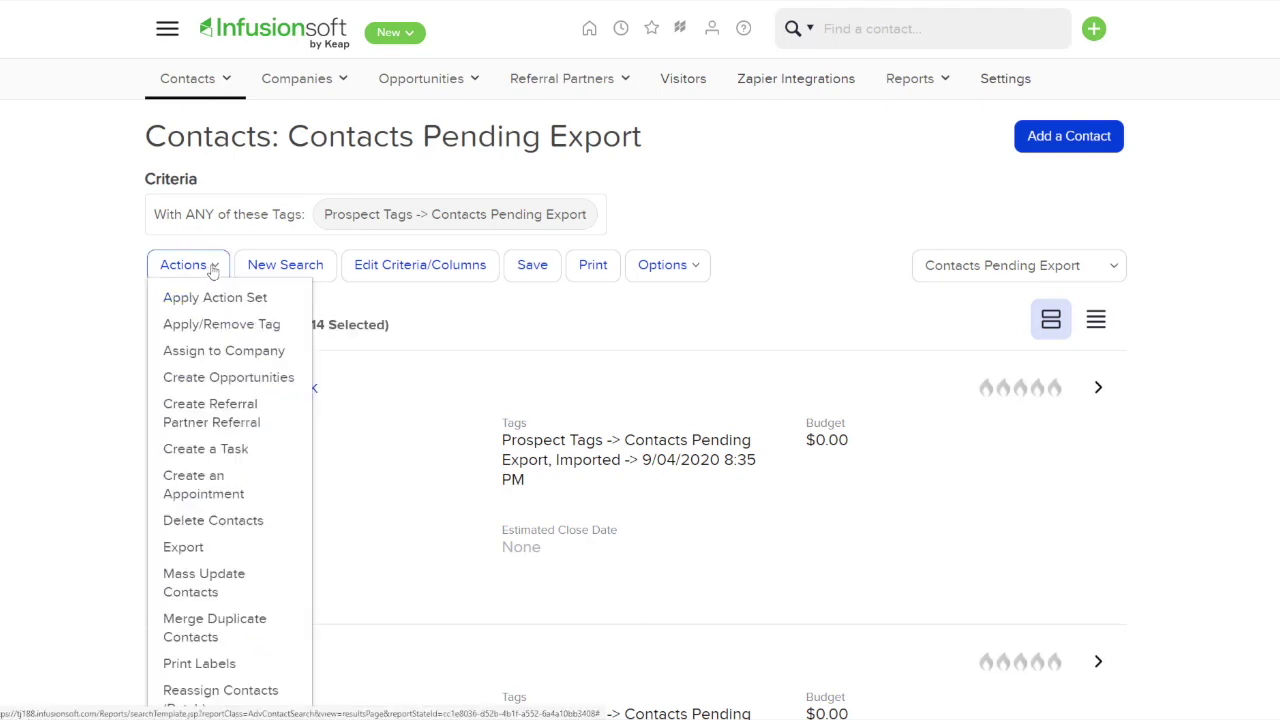
pyautogui.click(180, 548)
pyautogui.scroll(-8, 79, 283)
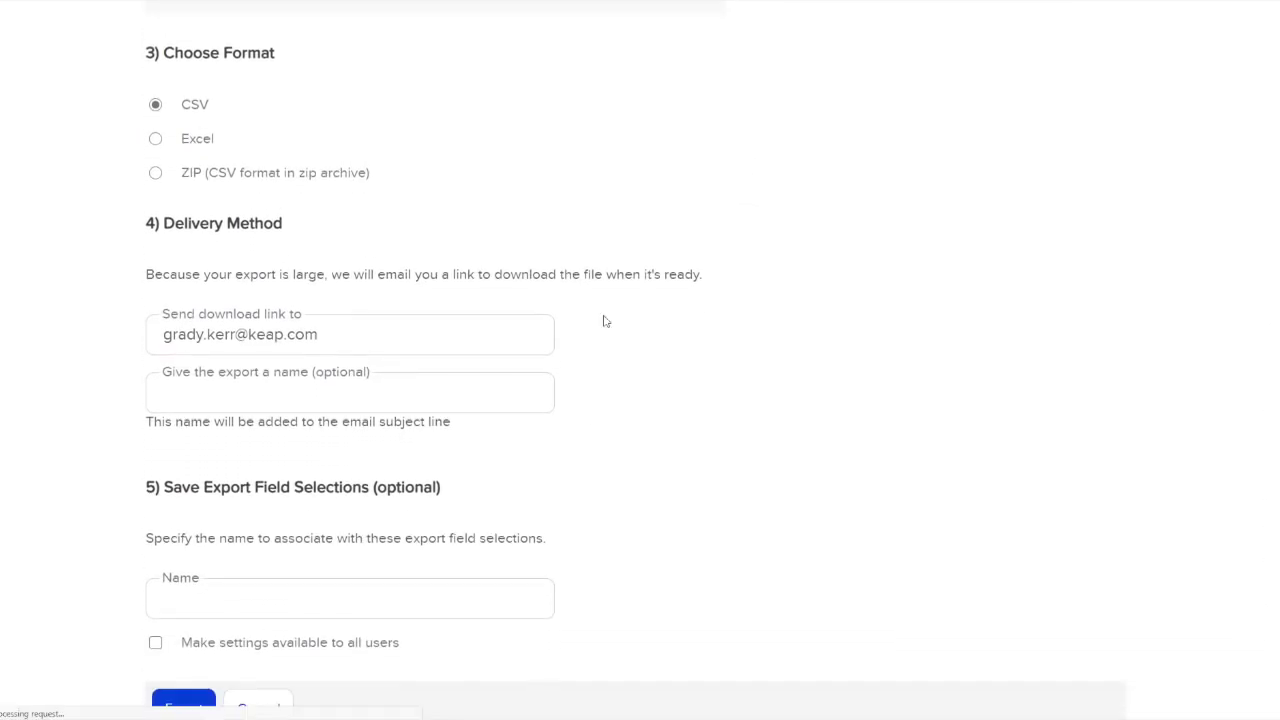
pyautogui.scroll(-1, 630, 313)
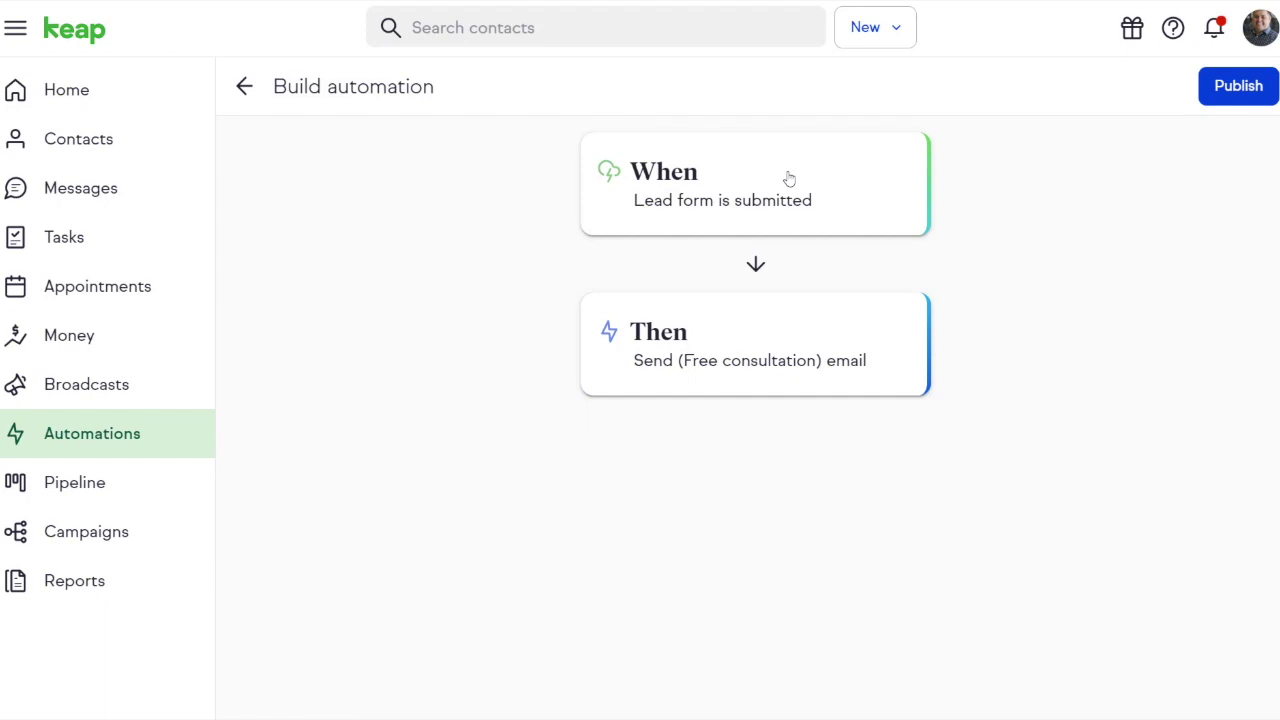
pyautogui.click(823, 350)
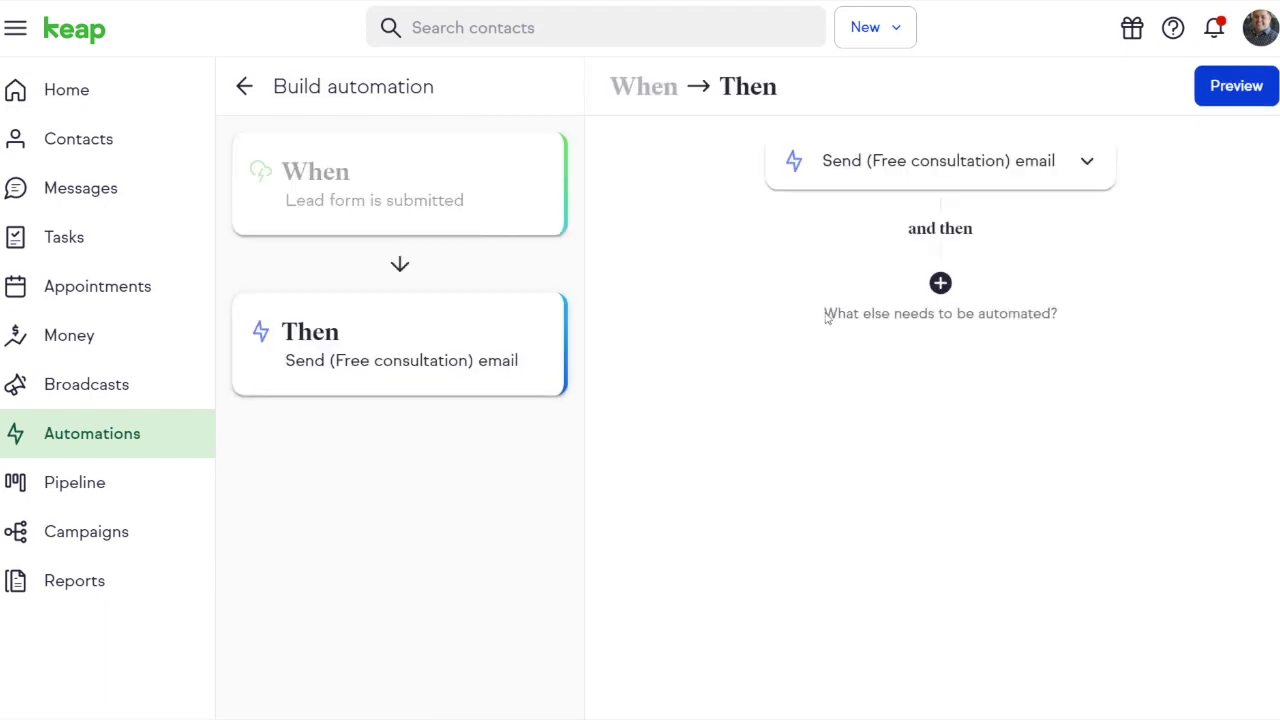
pyautogui.click(1088, 160)
pyautogui.click(1040, 228)
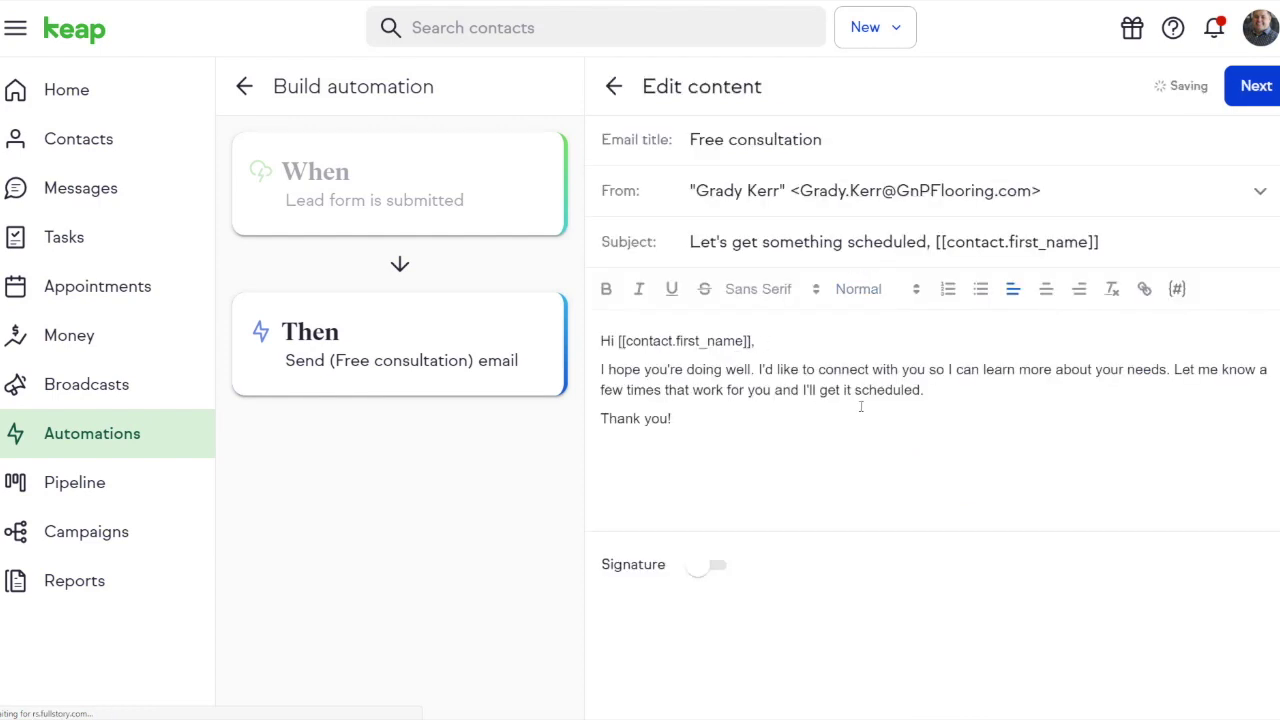
pyautogui.write('https://letsmeet.io/gandpcustomflooring/flooring-consultation')
pyautogui.click(737, 596)
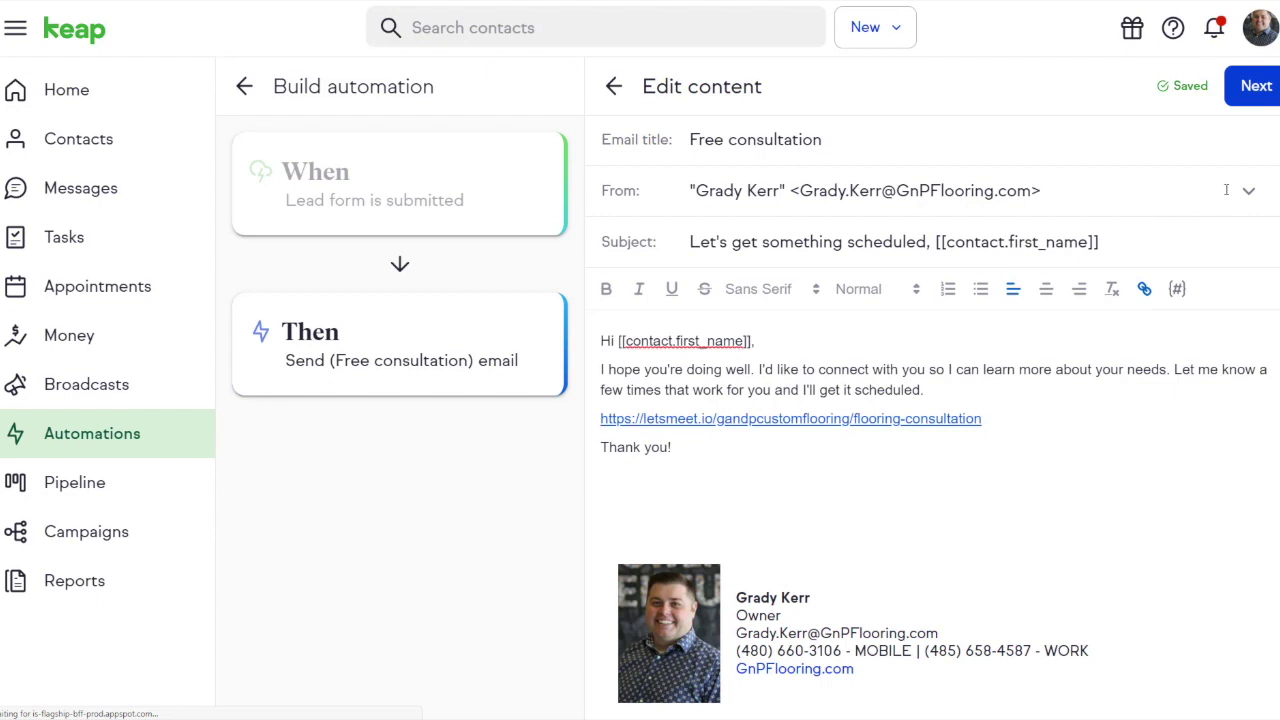
# Finish the Free consultation email and publish the lead form automation
pyautogui.click(1258, 88)
pyautogui.click(1264, 90)
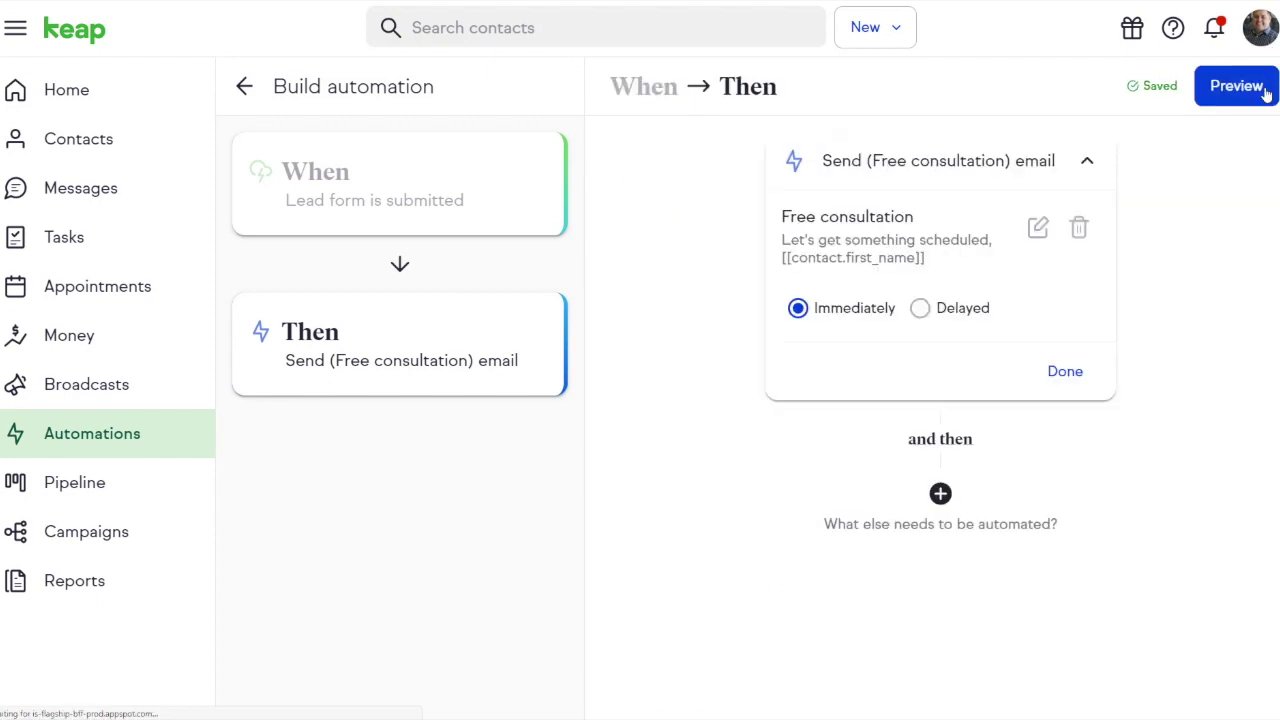
pyautogui.click(1264, 88)
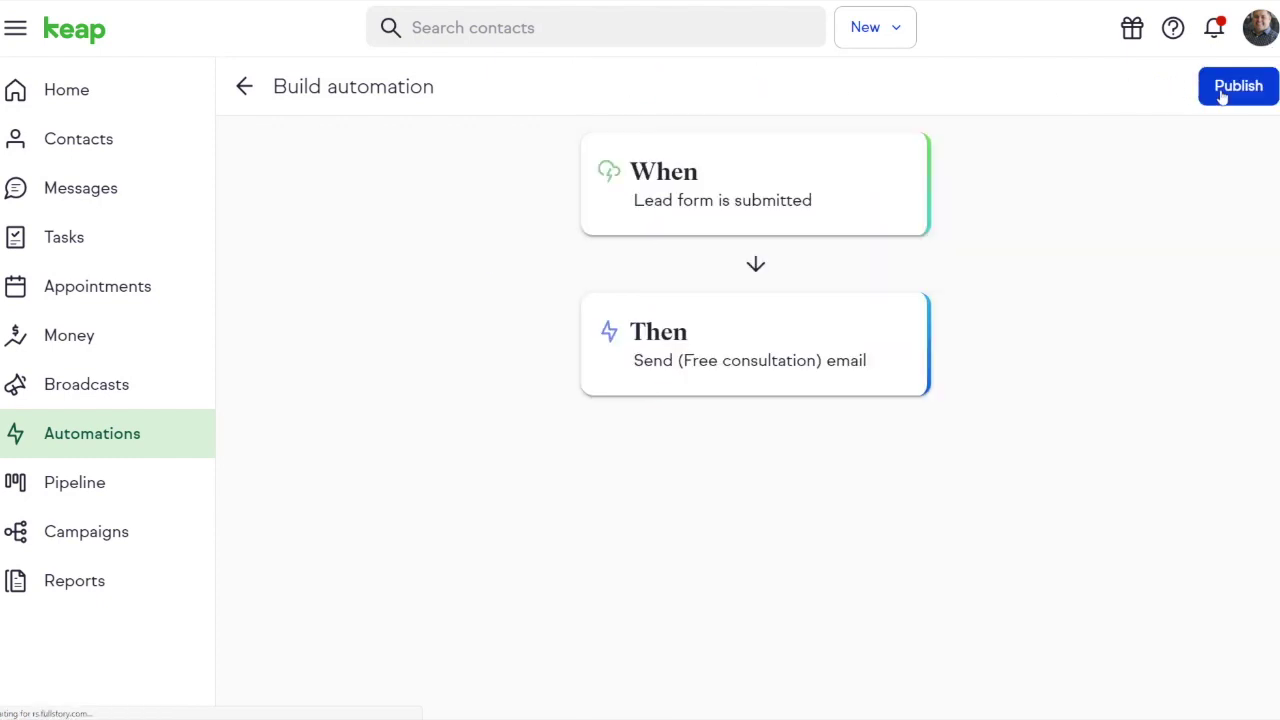
pyautogui.click(1222, 94)
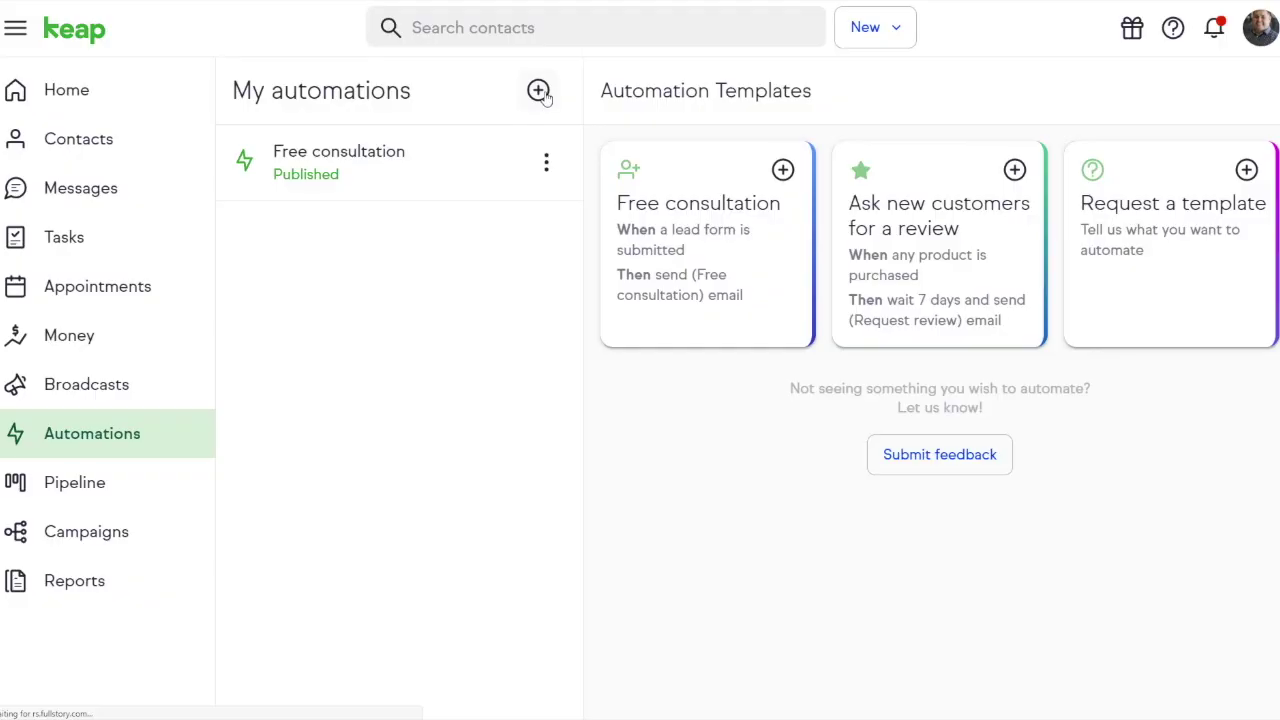
# Create a new automation that starts when a purchase is made and choose its product or service
pyautogui.click(540, 92)
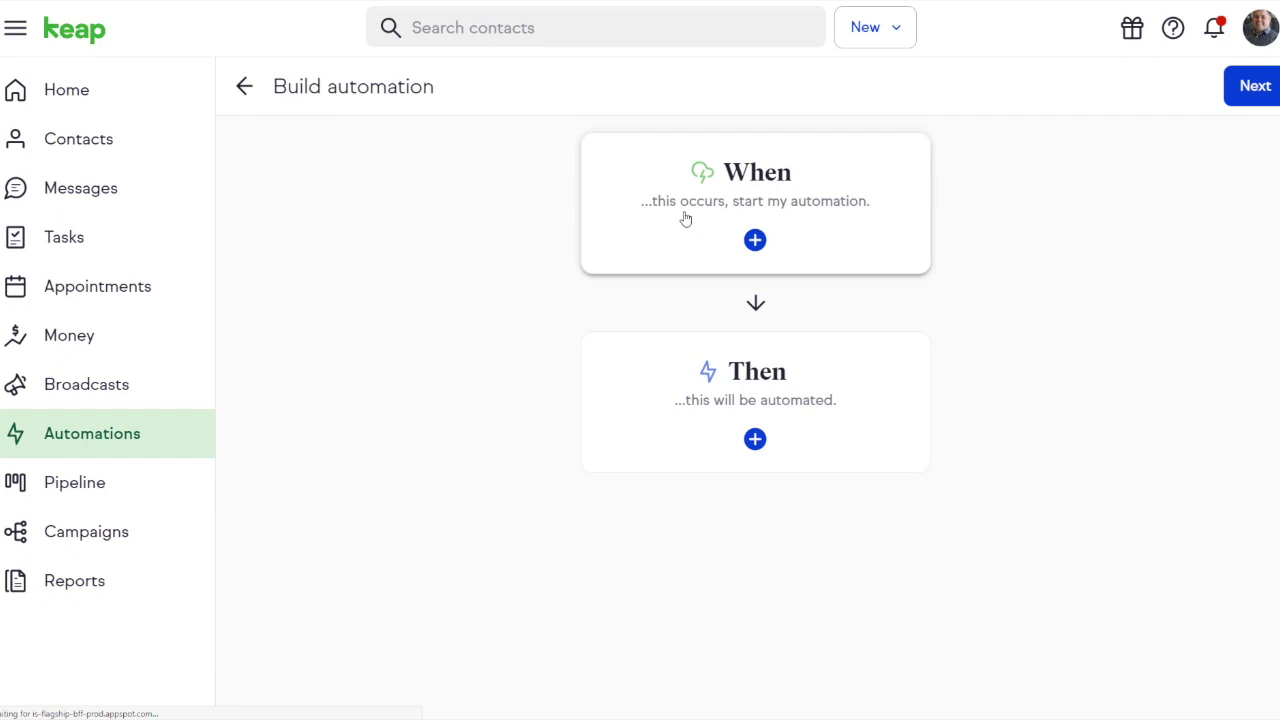
pyautogui.click(686, 214)
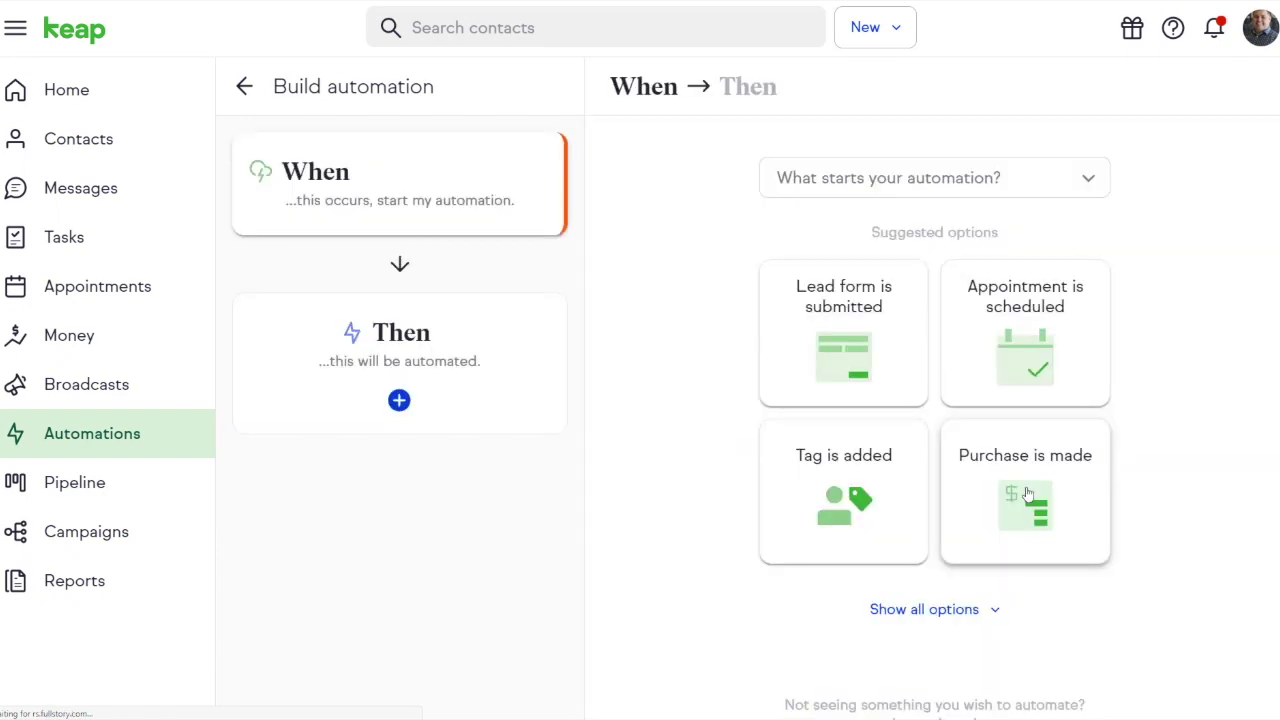
pyautogui.click(1027, 494)
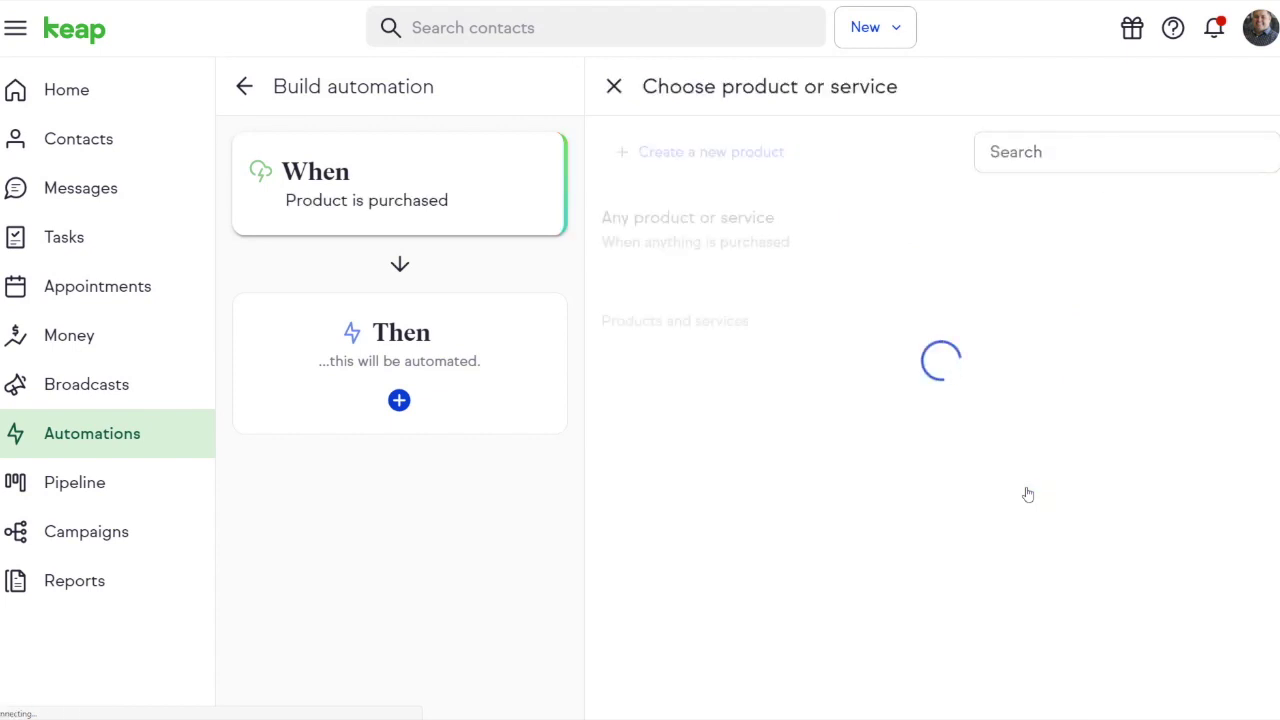
pyautogui.click(690, 463)
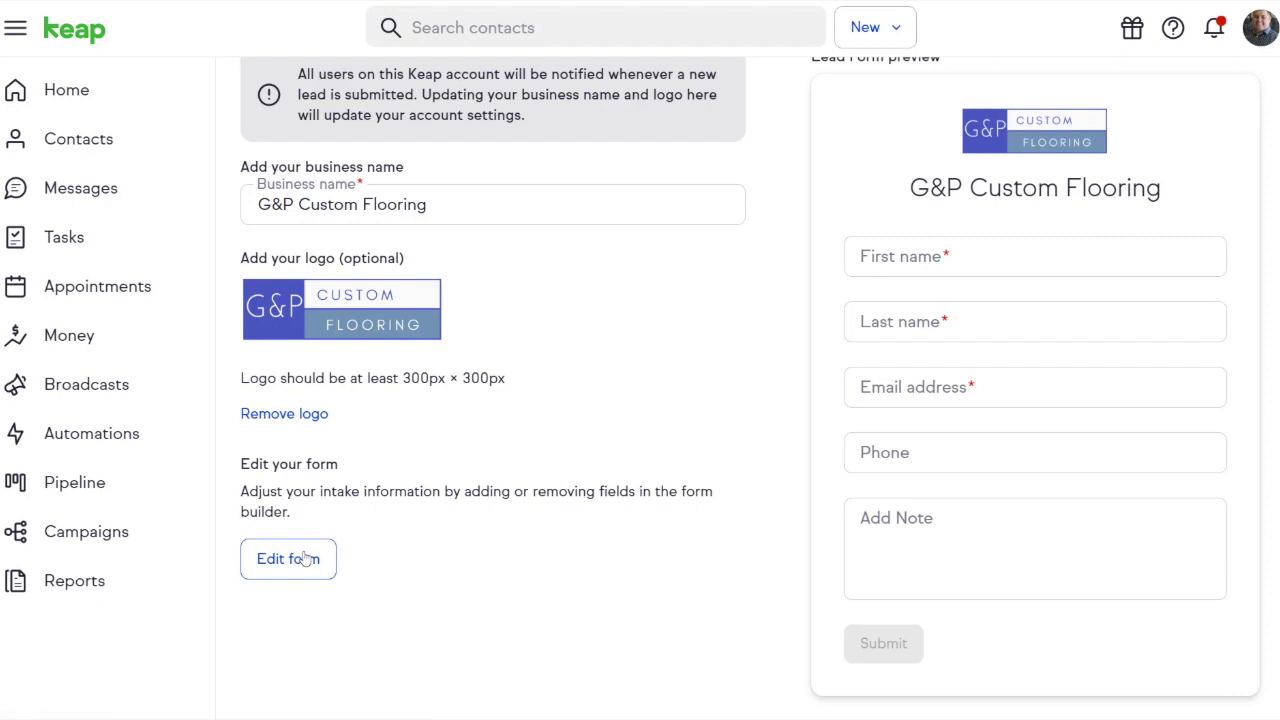
# Add a Sq. Footage of Installation Area field to the lead form and place it between Phone and Add Note
pyautogui.click(305, 559)
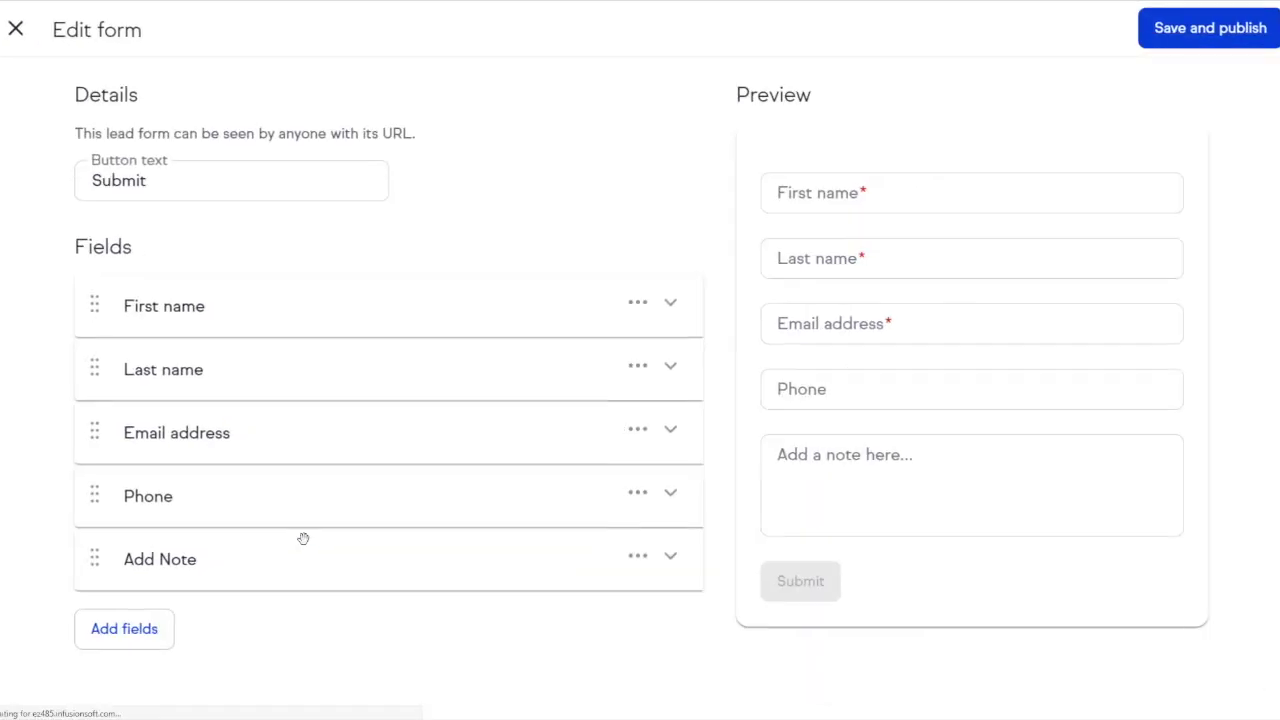
pyautogui.click(146, 635)
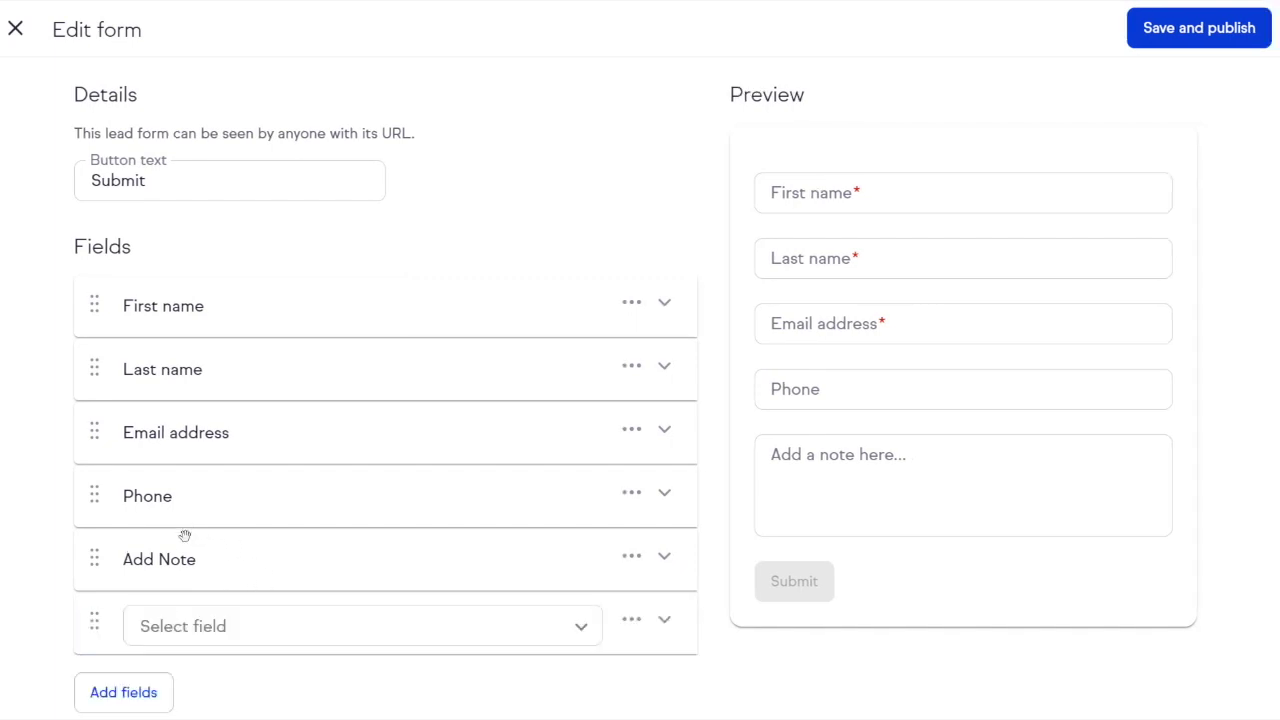
pyautogui.click(200, 630)
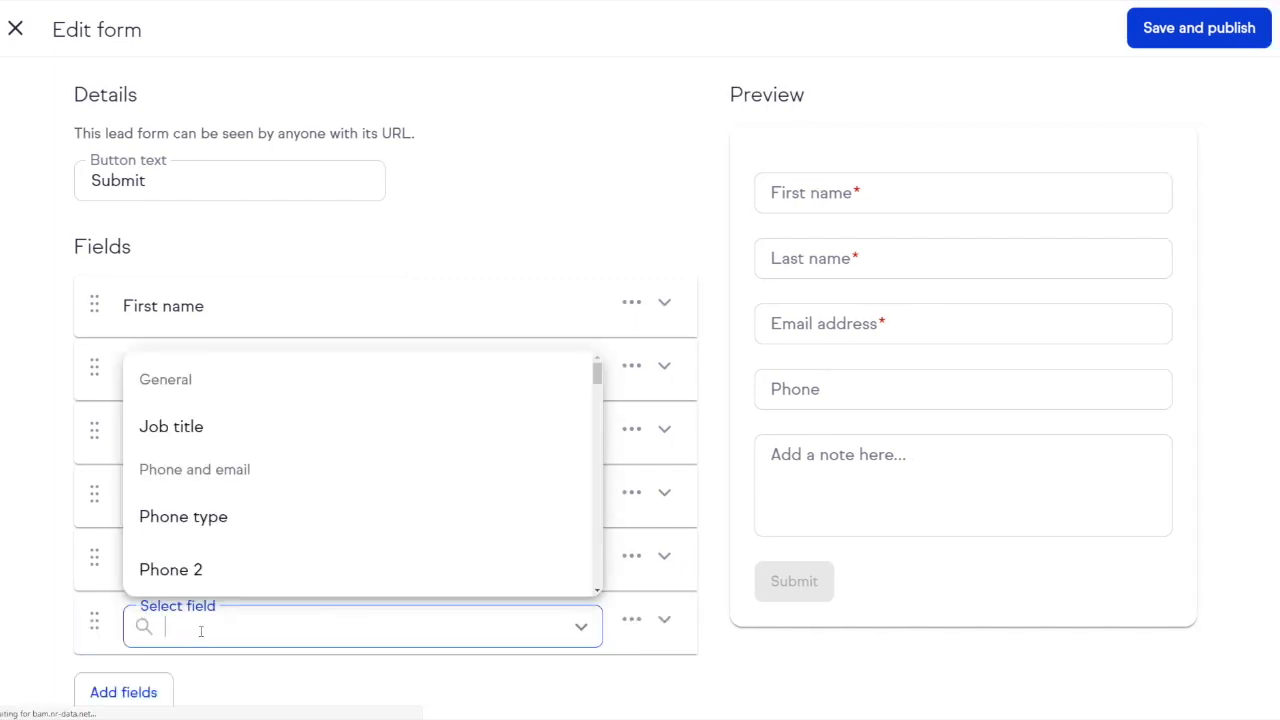
pyautogui.write('sq')
pyautogui.click(297, 557)
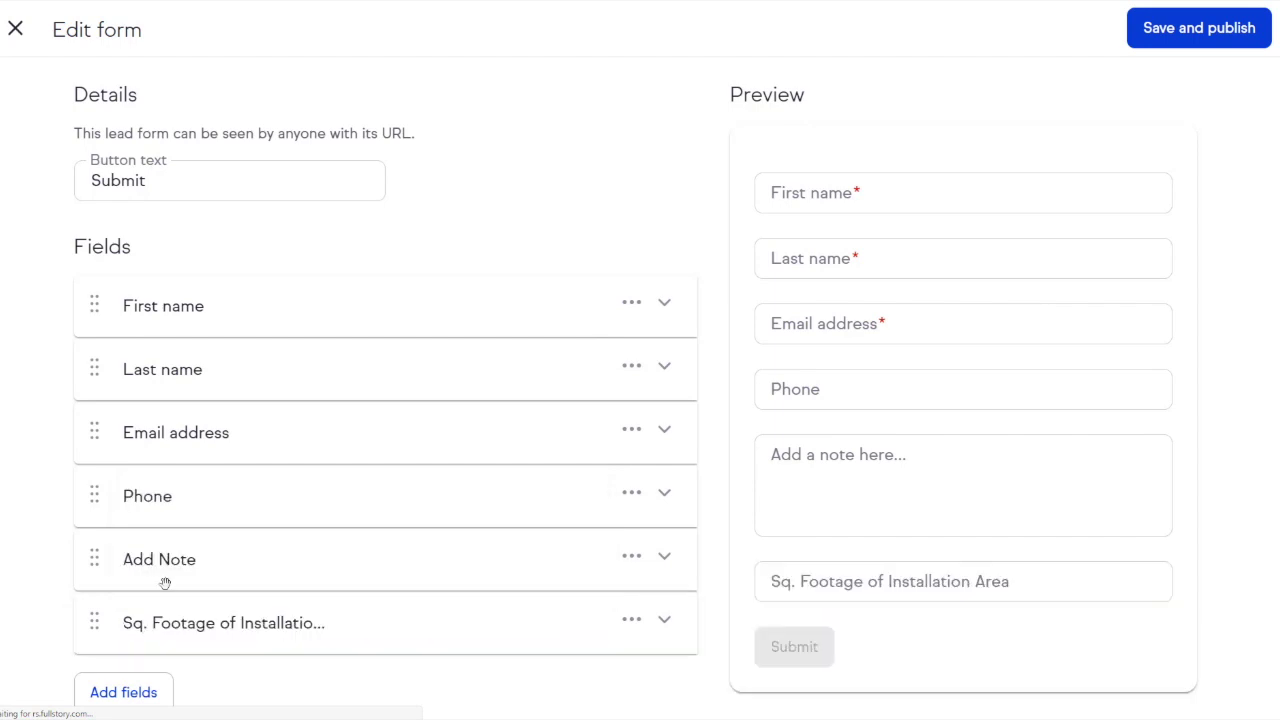
pyautogui.moveTo(92, 622); pyautogui.dragTo(103, 540)
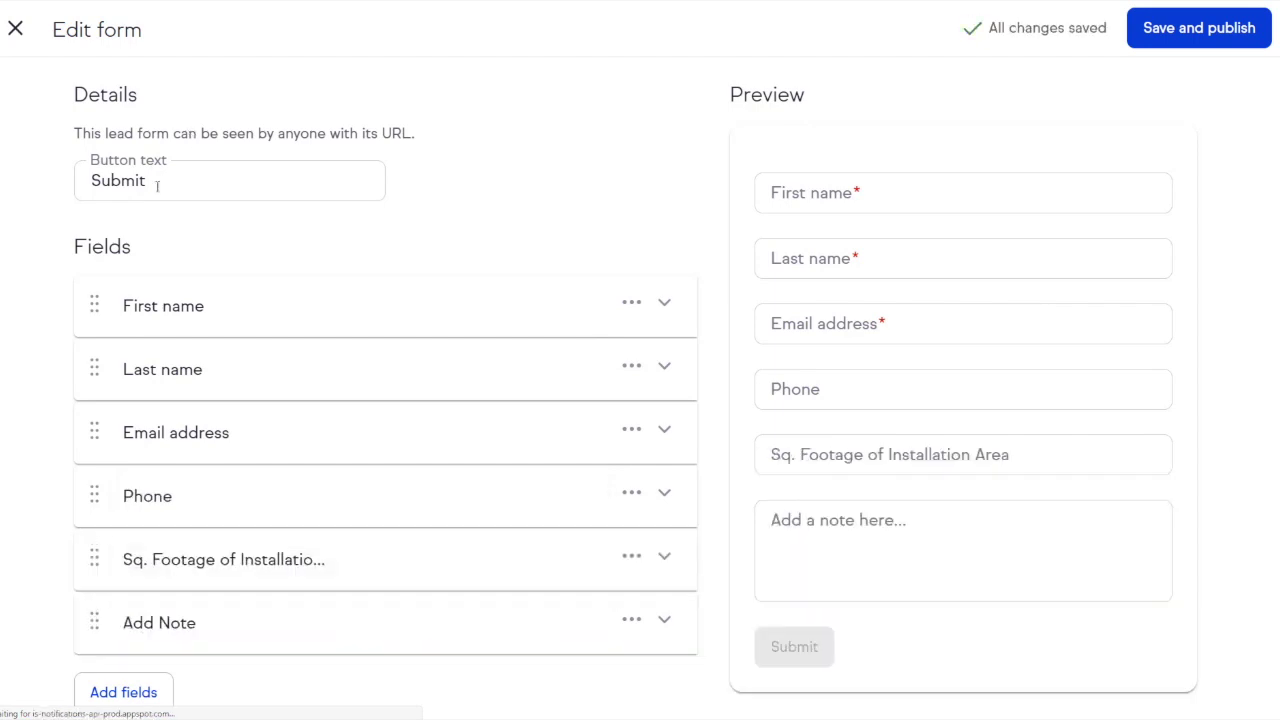
# Change the lead form's button text to "Contact Us", then save and publish the form
pyautogui.moveTo(157, 186); pyautogui.dragTo(77, 181)
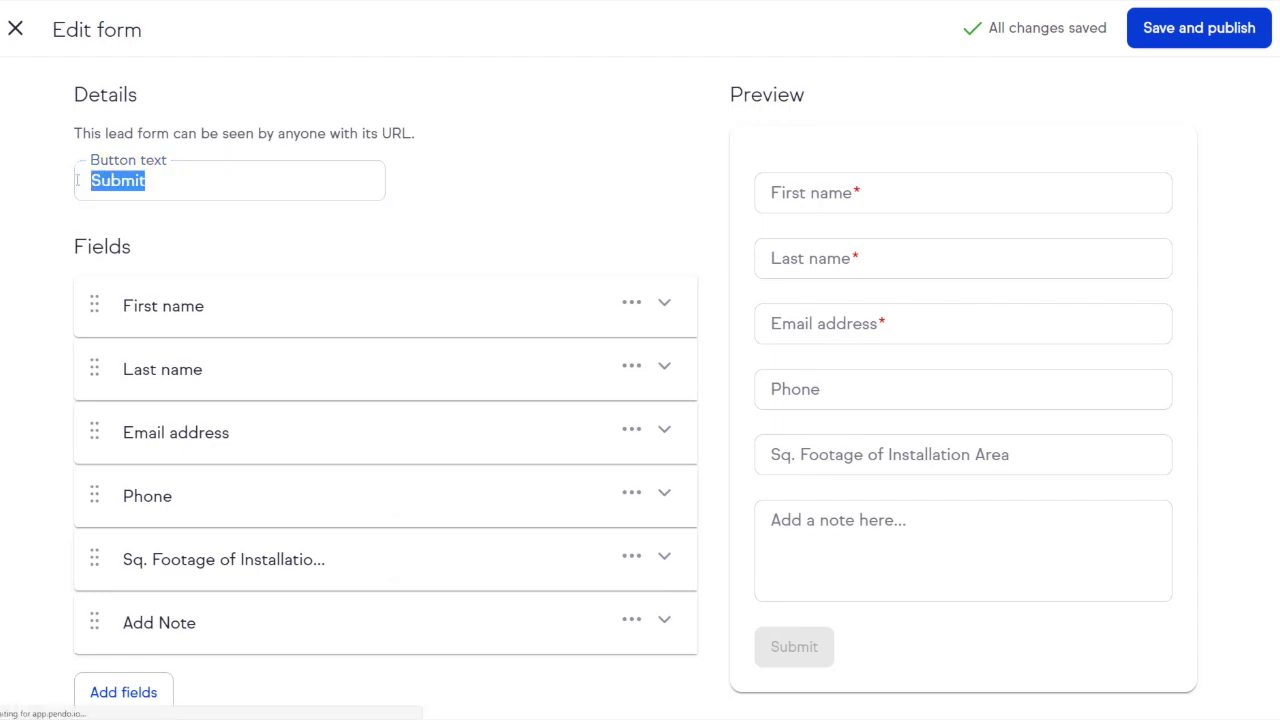
pyautogui.press('BackSpace')
pyautogui.write('Co')
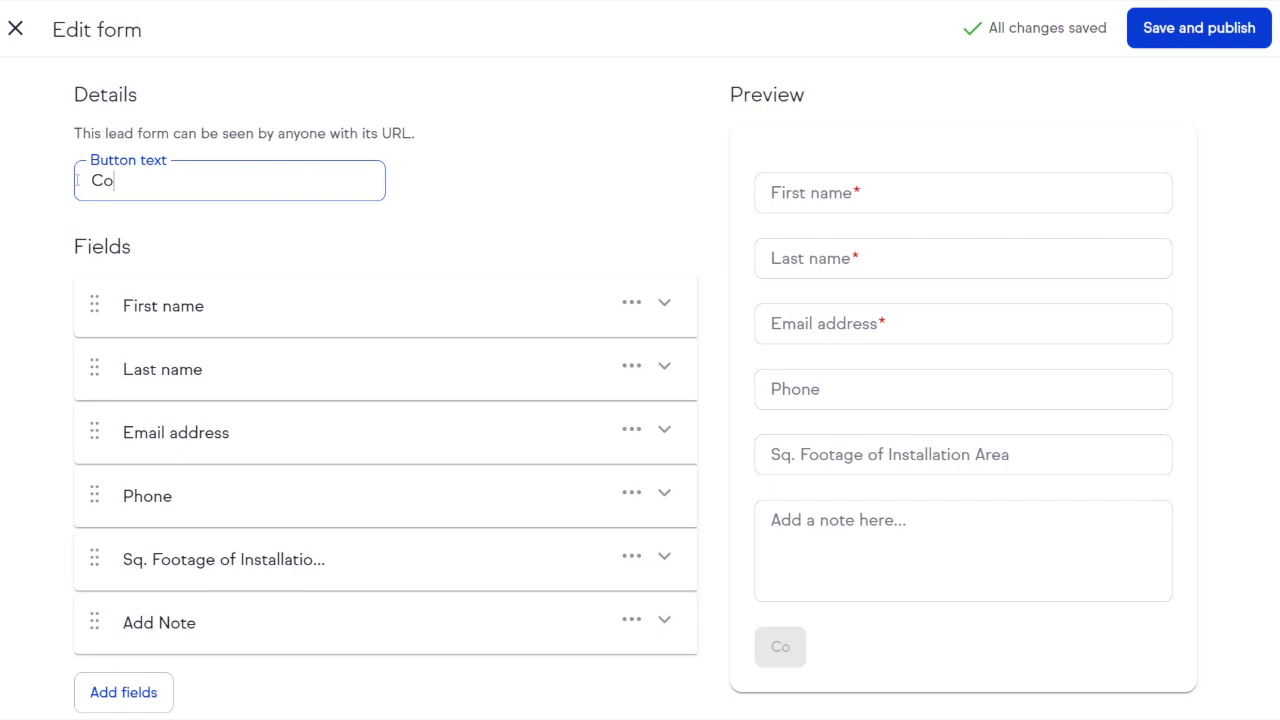
pyautogui.write('ntact Us')
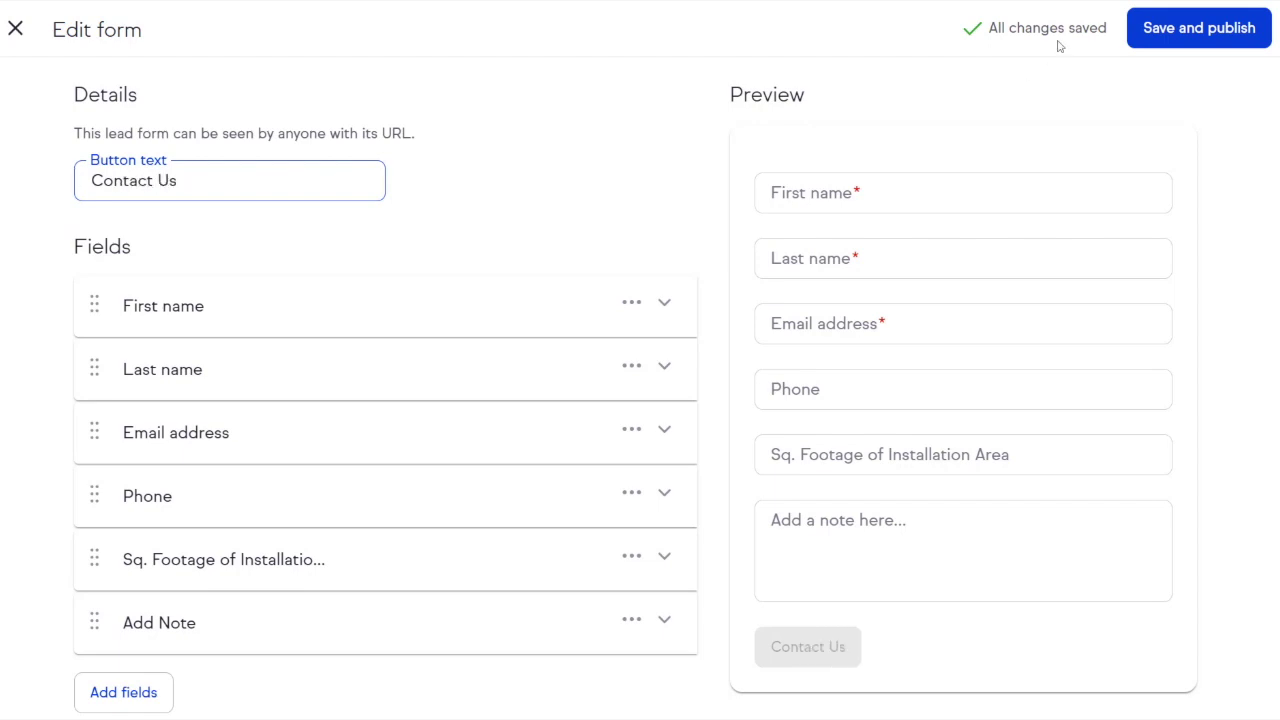
pyautogui.click(1183, 52)
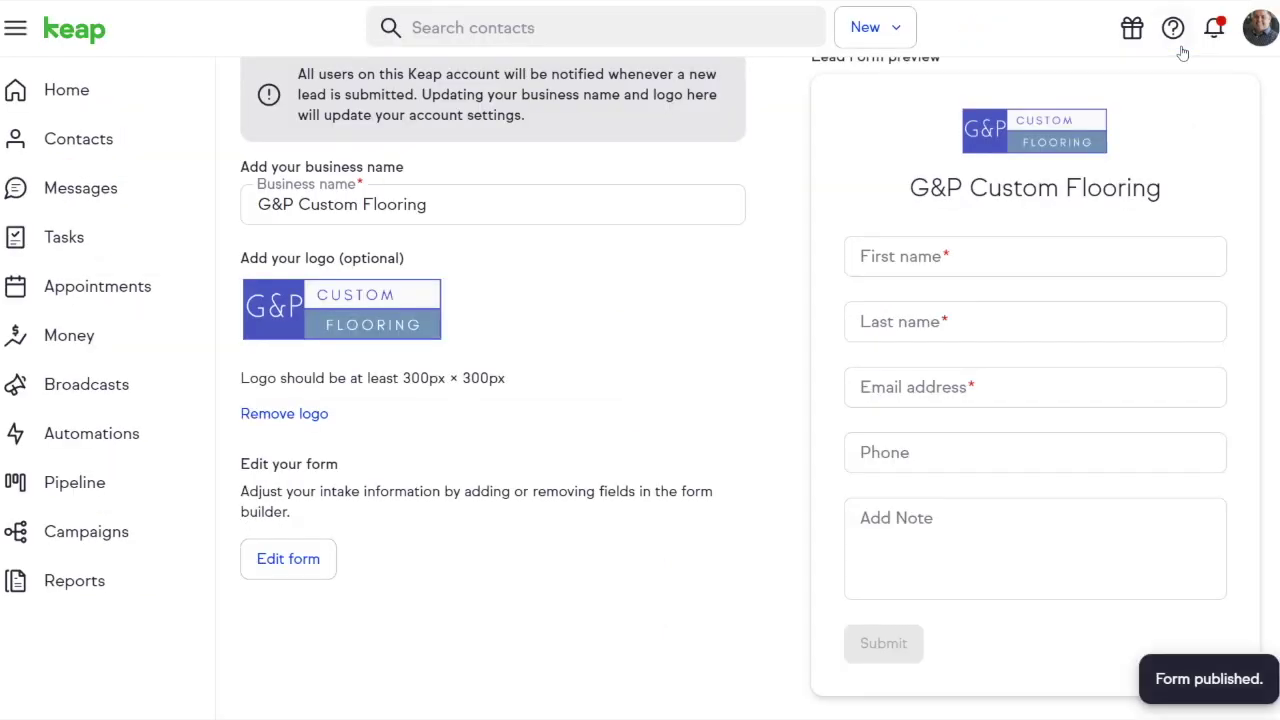